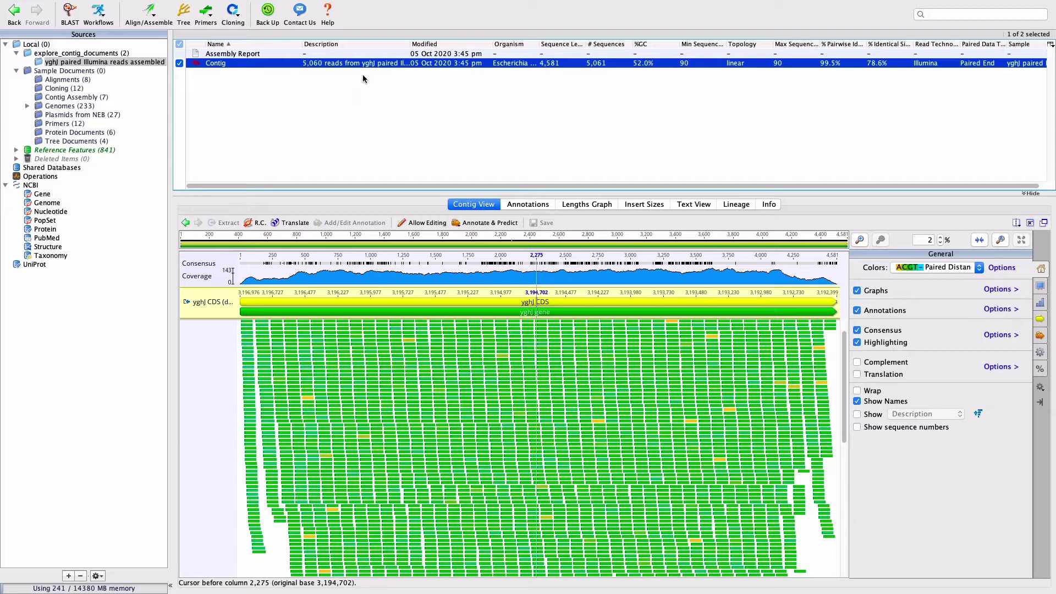
Step: Keep reads coloured by paired distance and view the paired insert-size histogram
{"action": "left_click_drag", "start_coordinate": [363, 74], "coordinate": [309, 74]}
{"action": "left_click", "coordinate": [979, 267]}
{"action": "left_click", "coordinate": [976, 268]}
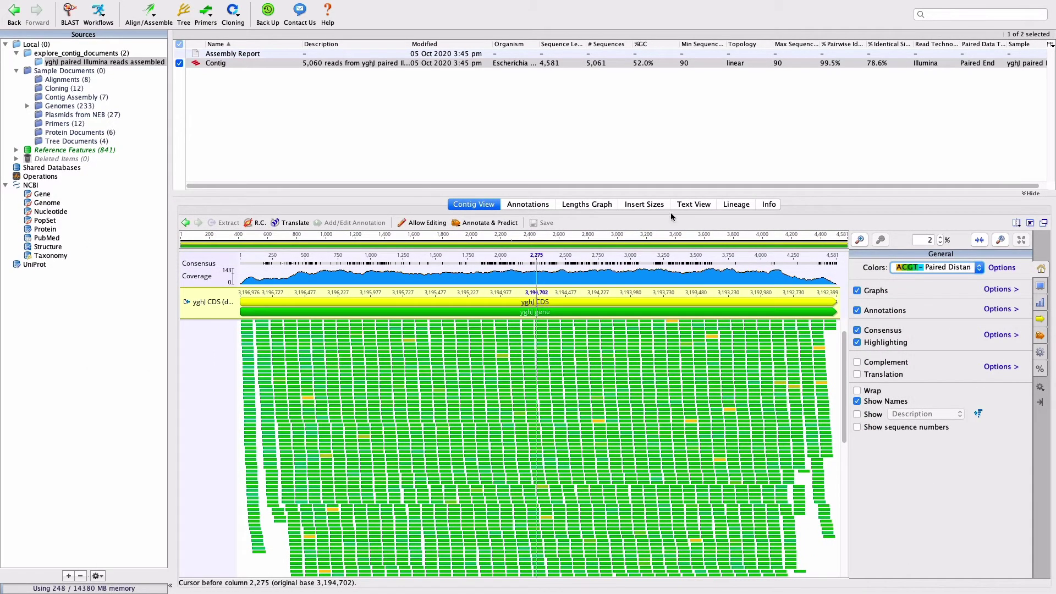
{"action": "left_click", "coordinate": [644, 204]}
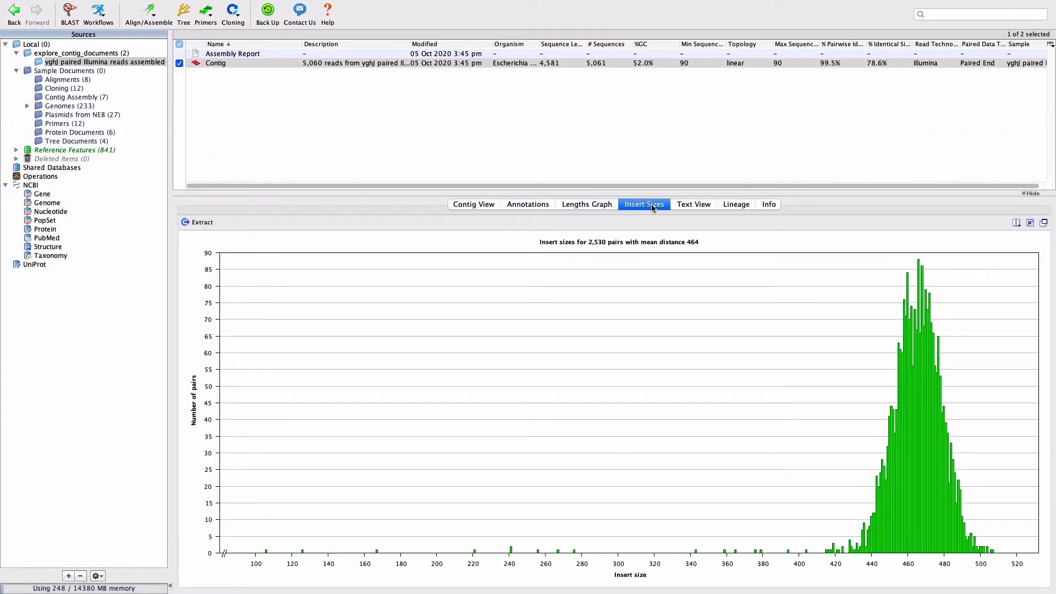
Step: Back in the contig view, select the whole consensus and zoom to base level
{"action": "left_click", "coordinate": [487, 206]}
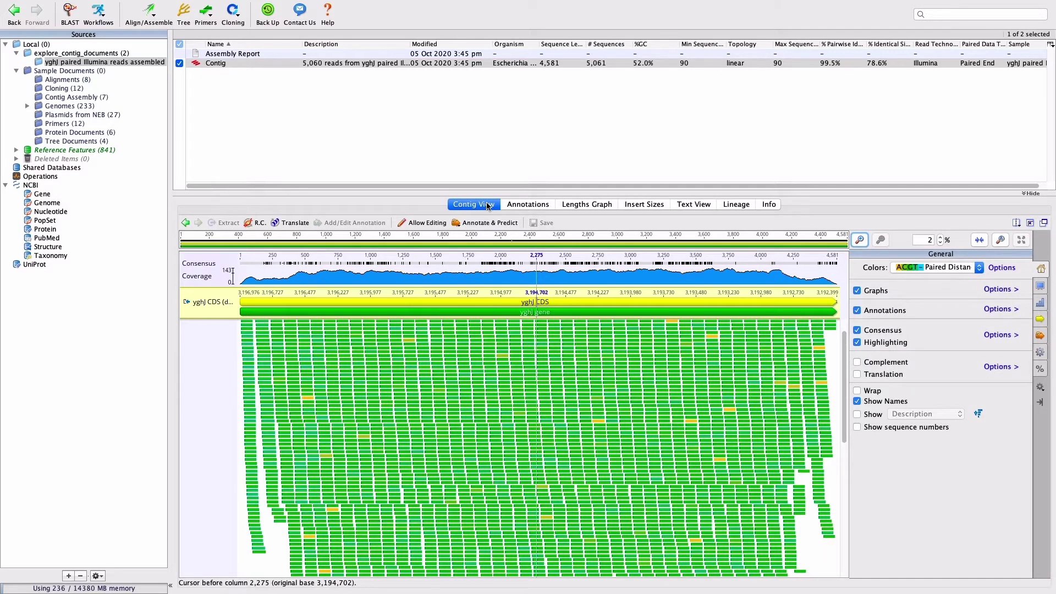
{"action": "left_click", "coordinate": [300, 264]}
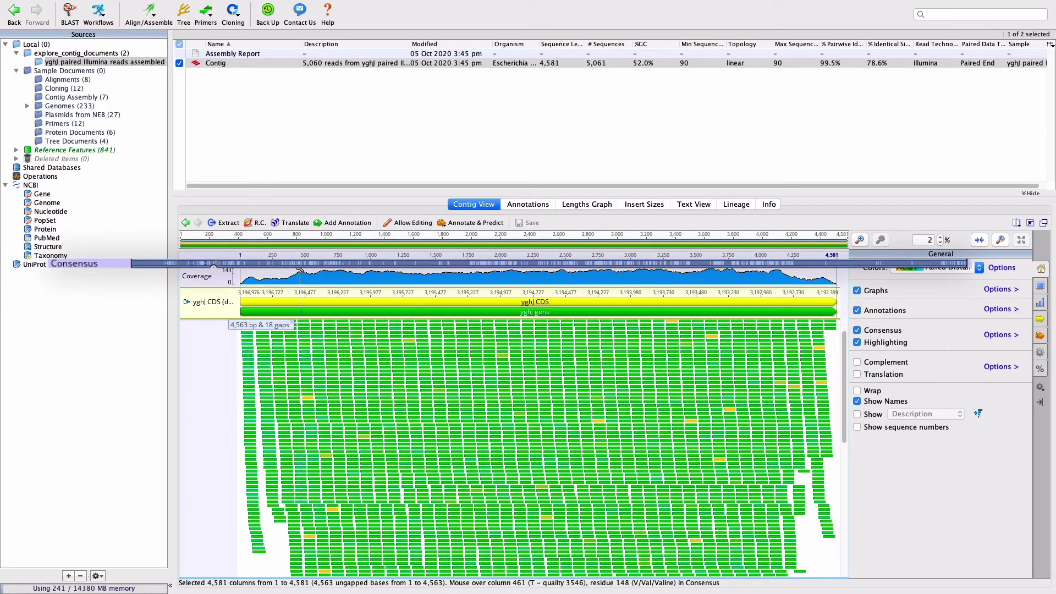
{"action": "key", "text": "ctrl+0"}
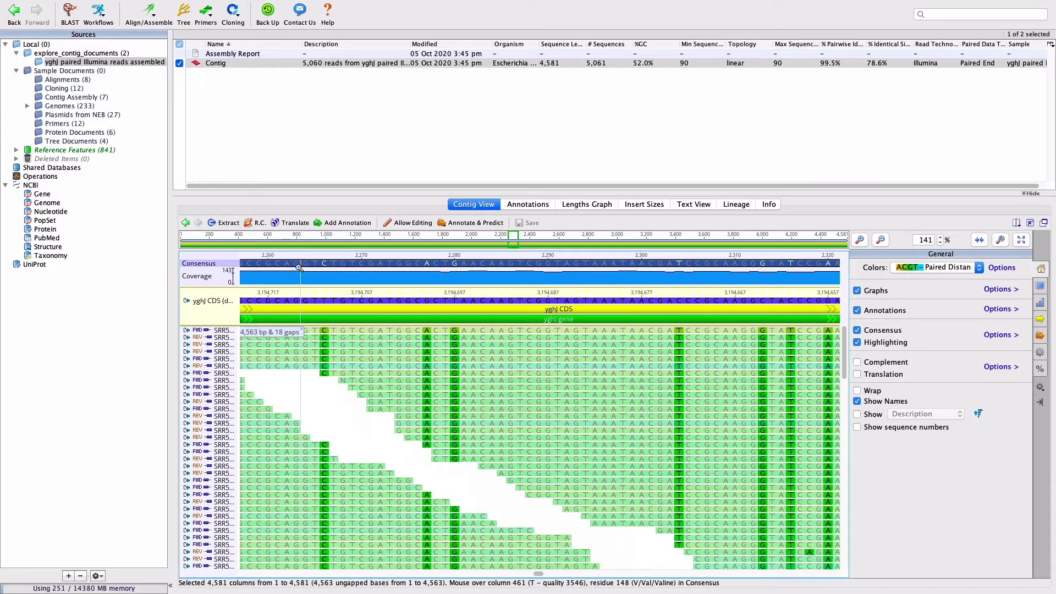
Step: Keep the consensus threshold at Highest Quality (60%) in the display settings
{"action": "left_click", "coordinate": [1041, 288]}
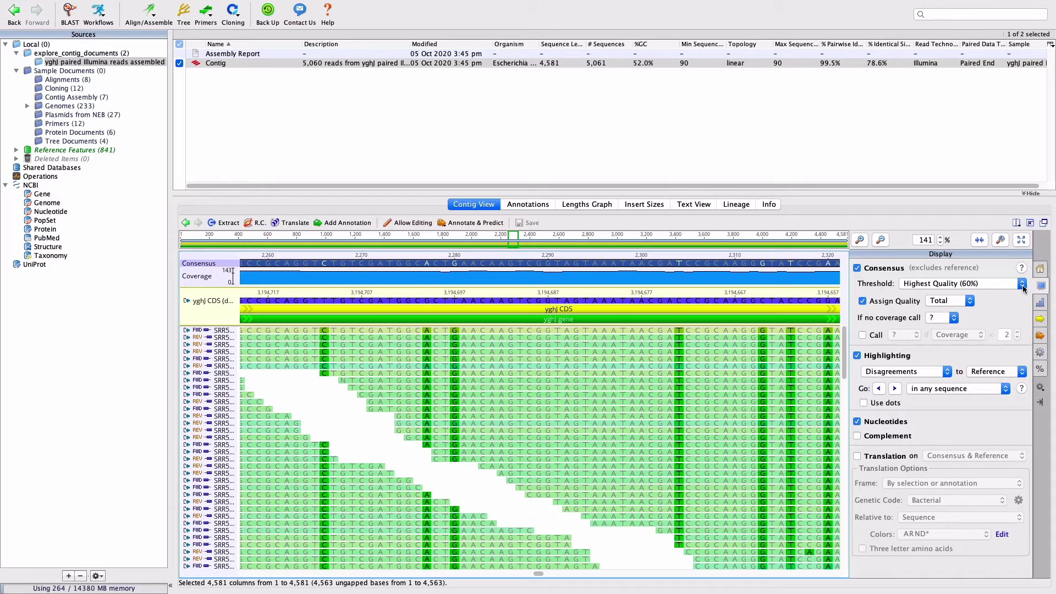
{"action": "left_click", "coordinate": [1022, 285]}
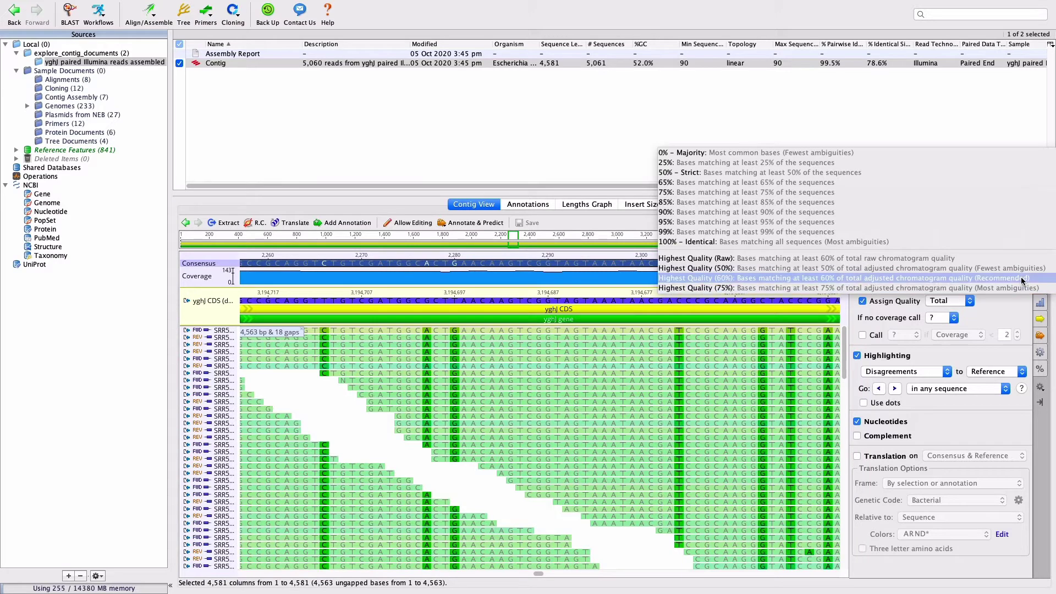
{"action": "left_click", "coordinate": [1022, 282]}
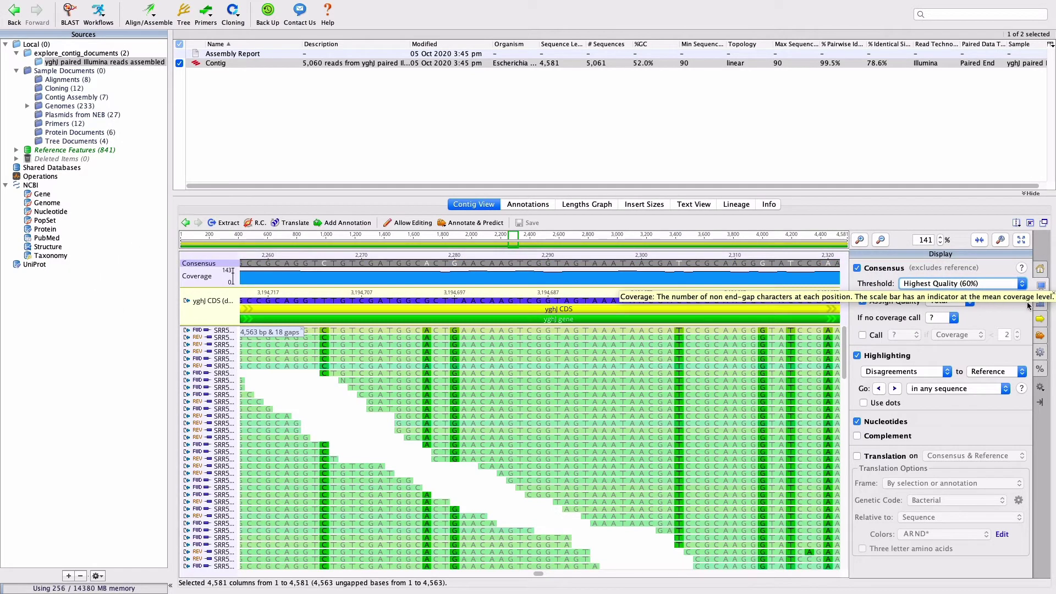
{"action": "left_click", "coordinate": [1039, 304]}
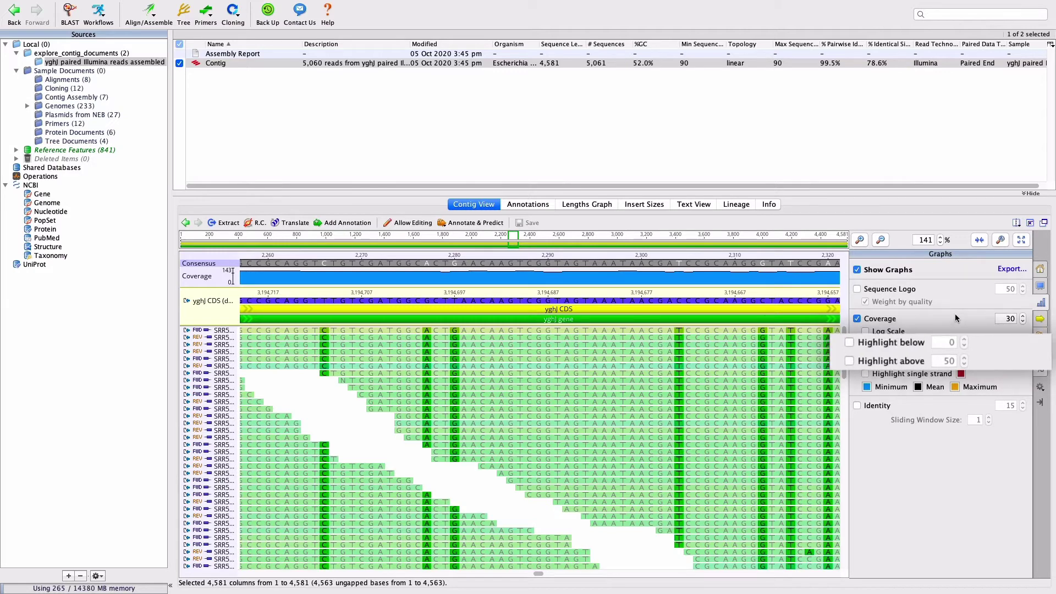
Step: Turn on highlighting of coverage above 50 in the coverage graph
{"action": "left_click", "coordinate": [865, 361]}
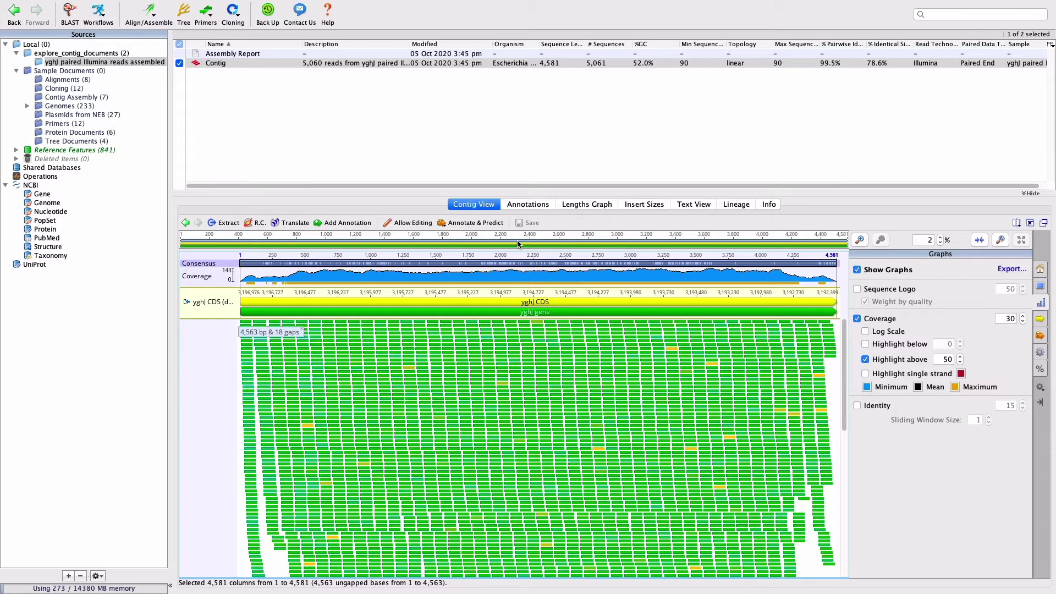
{"action": "left_click", "coordinate": [484, 222]}
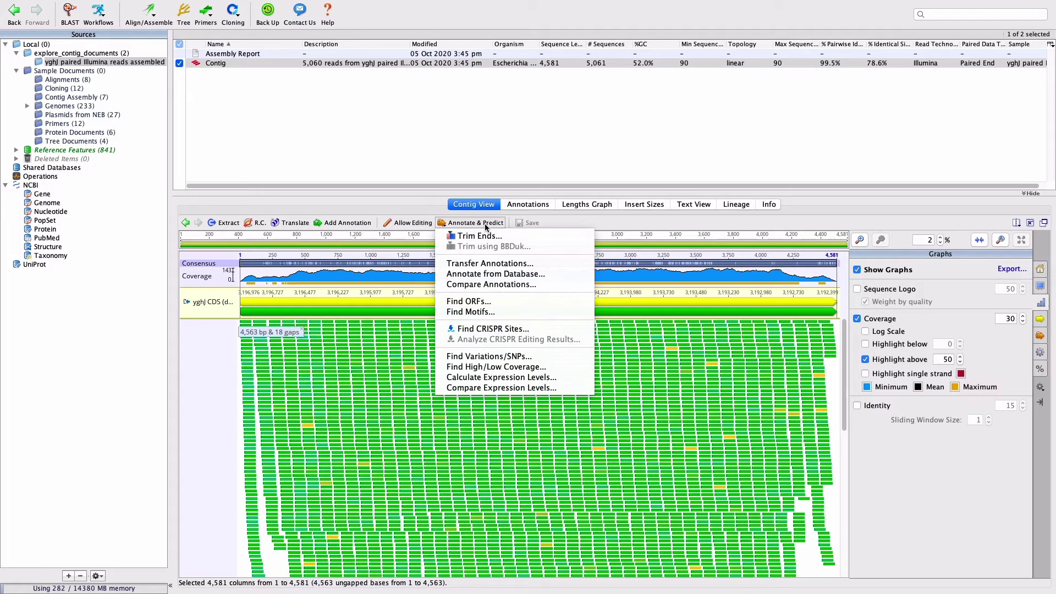
Step: Annotate the six low-coverage regions with default settings, save them, and display one region
{"action": "left_click", "coordinate": [489, 369]}
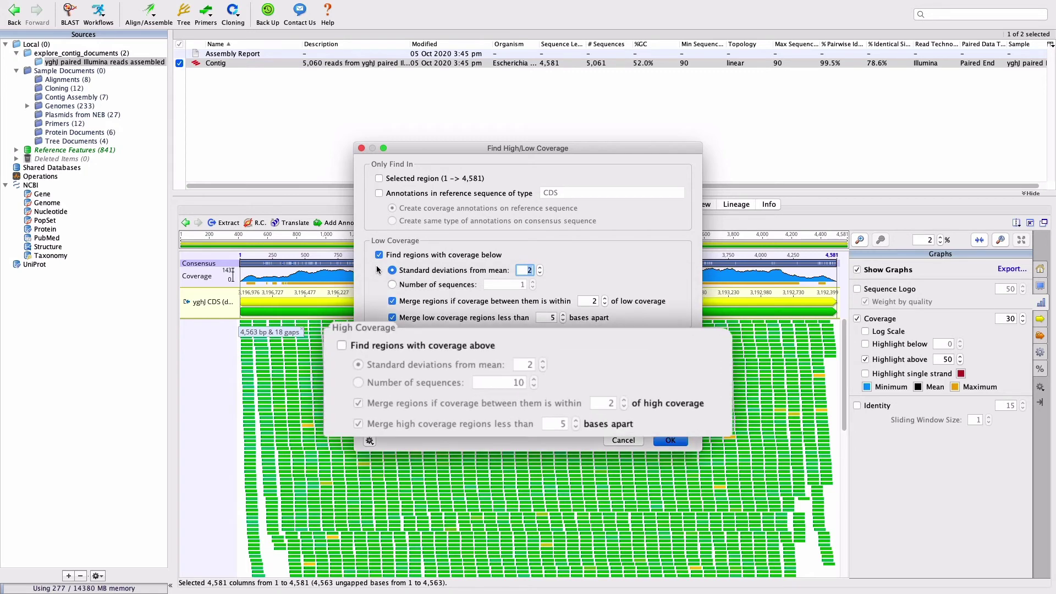
{"action": "left_click", "coordinate": [668, 441]}
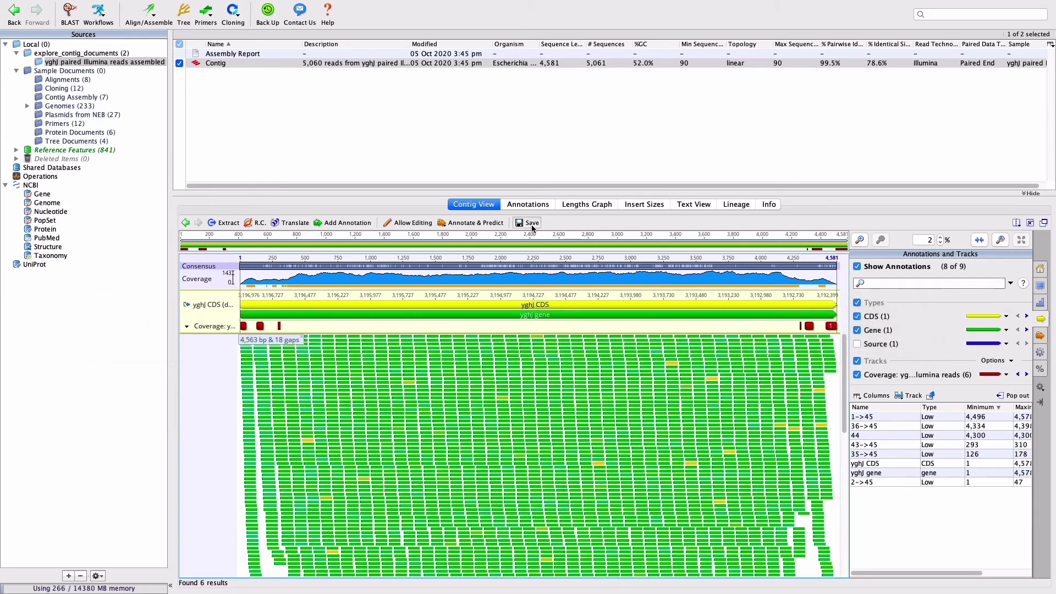
{"action": "left_click", "coordinate": [531, 222]}
{"action": "left_click", "coordinate": [642, 326]}
{"action": "left_click", "coordinate": [900, 455]}
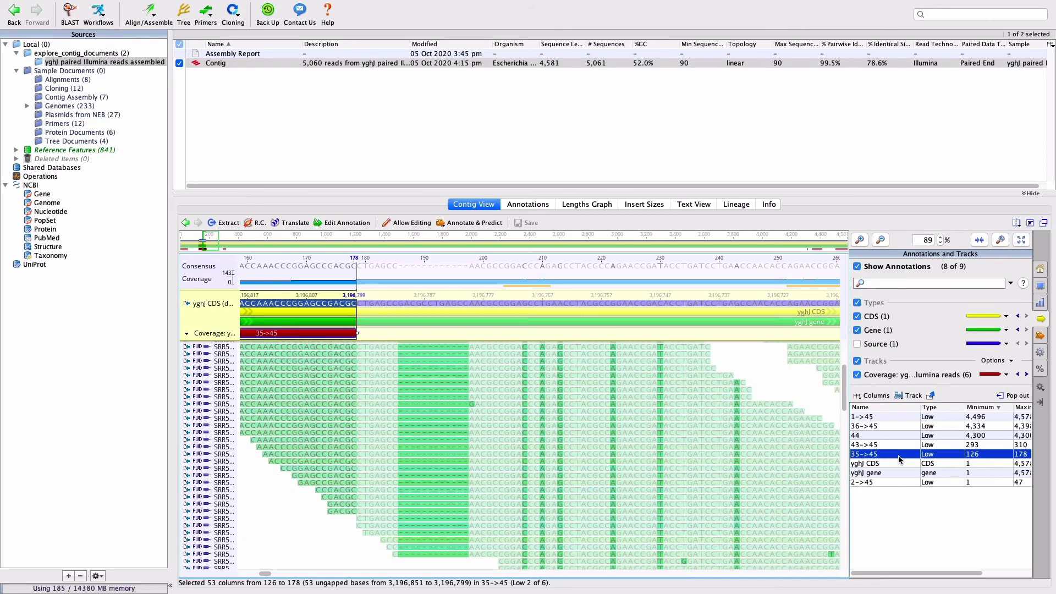